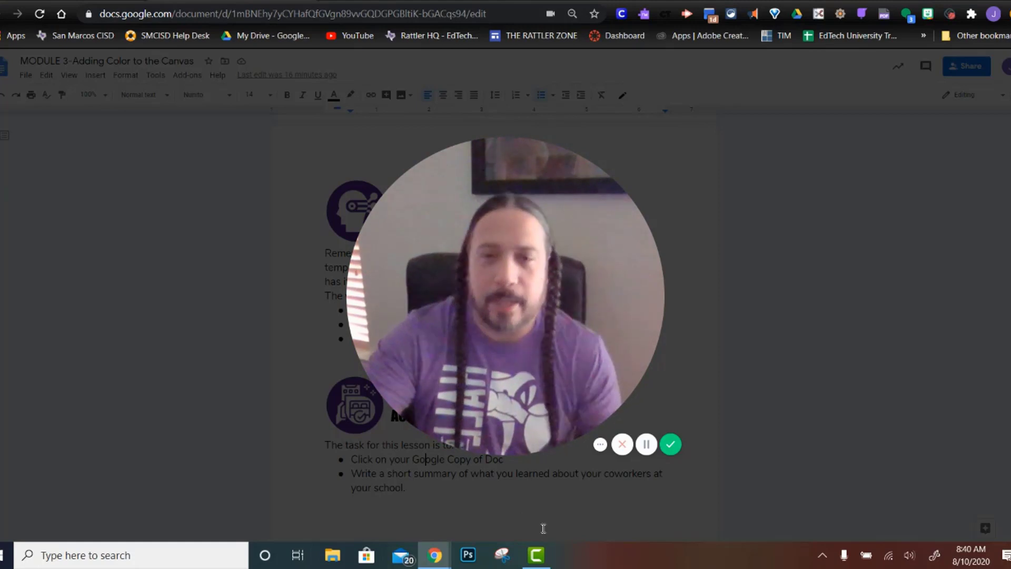
Switch to the Canvas course's Modules page listing the Introduction module.
mouse_move(602, 260)
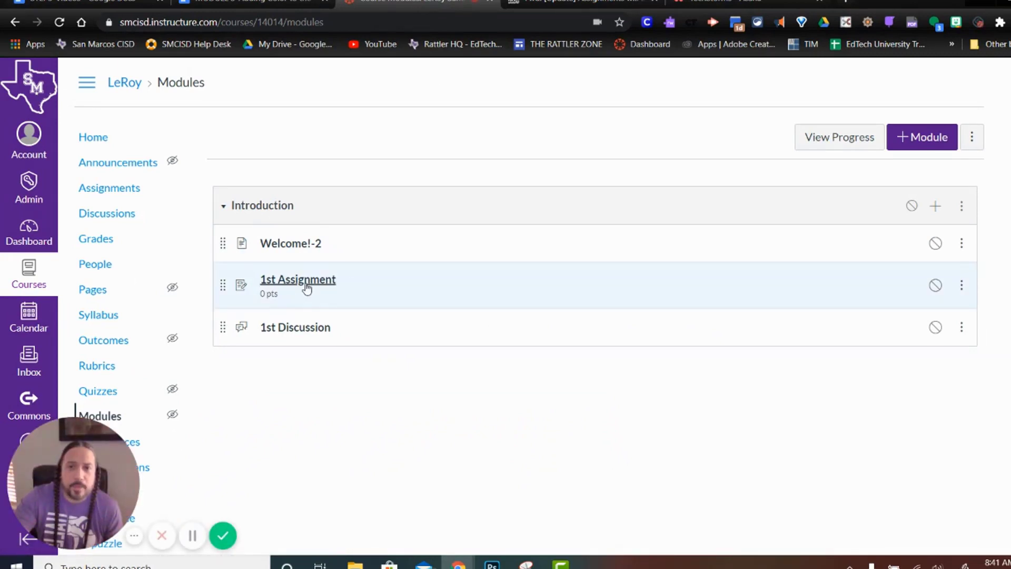
Open '1st Assignment' from the Introduction module and bring up its edit page.
left_click(309, 284)
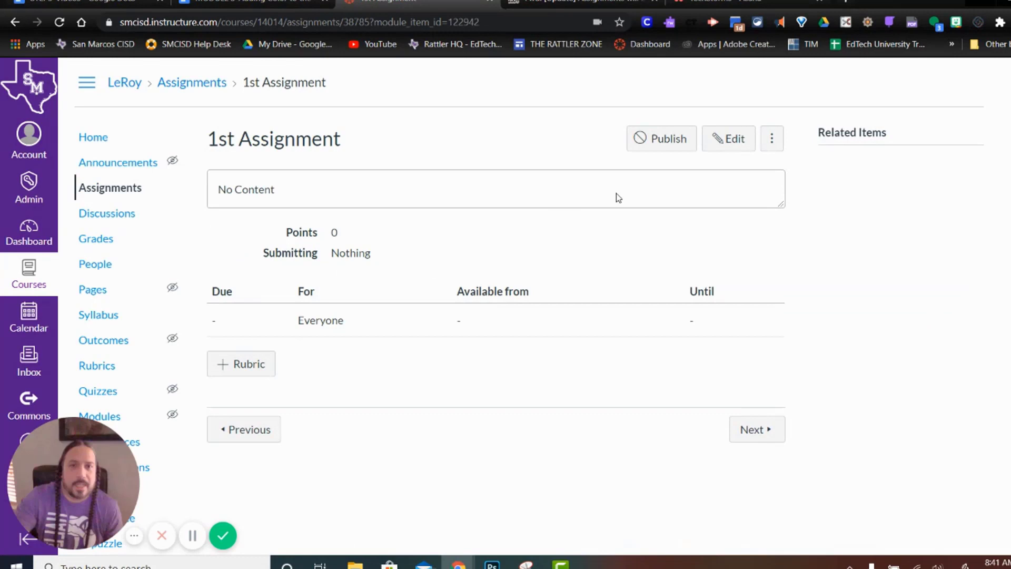
left_click(730, 145)
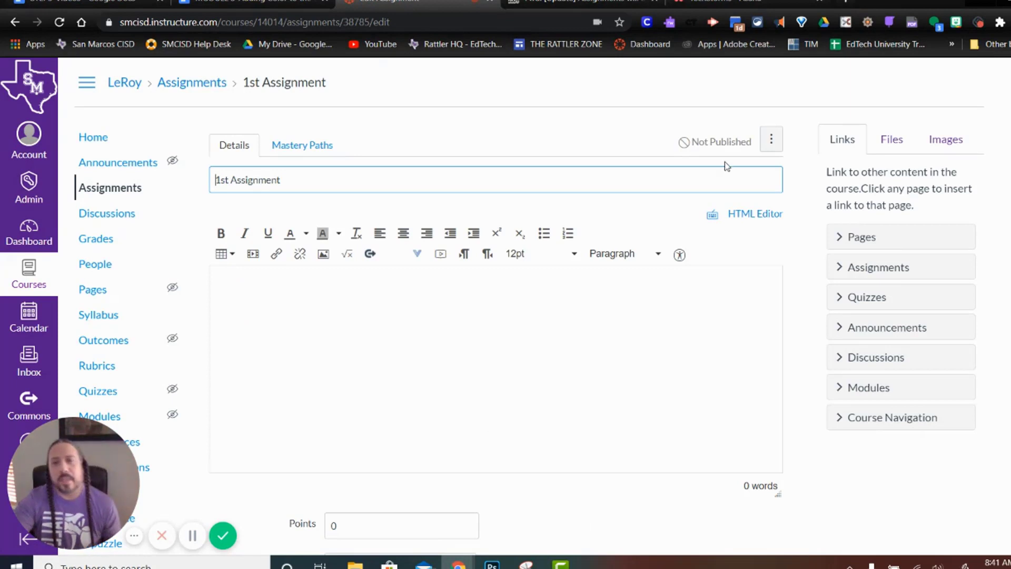
scroll(535, 320, "down", 1)
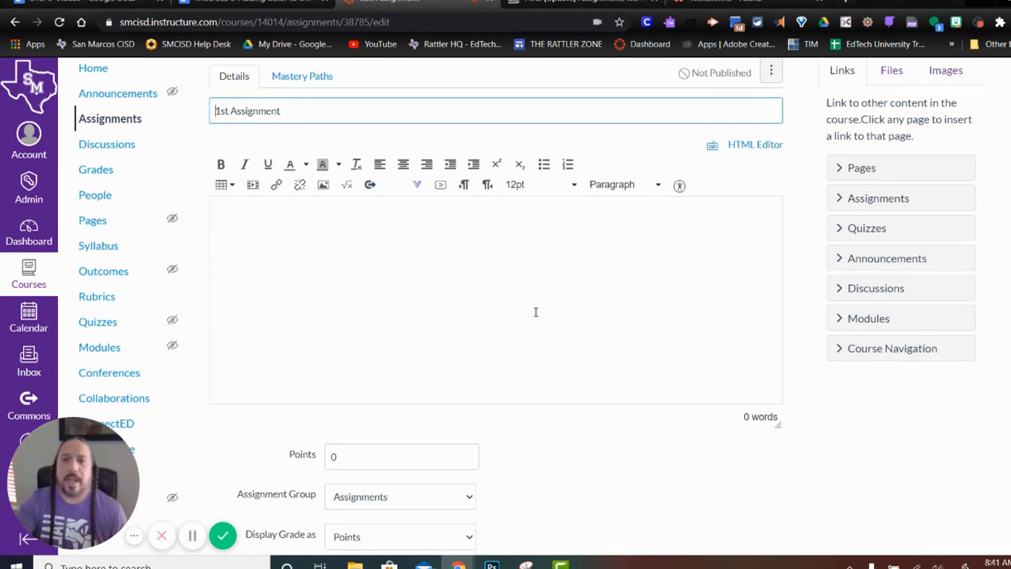
Embed the Habitats Google Slides file, found by searching 'habitats', in the assignment description.
left_click(392, 192)
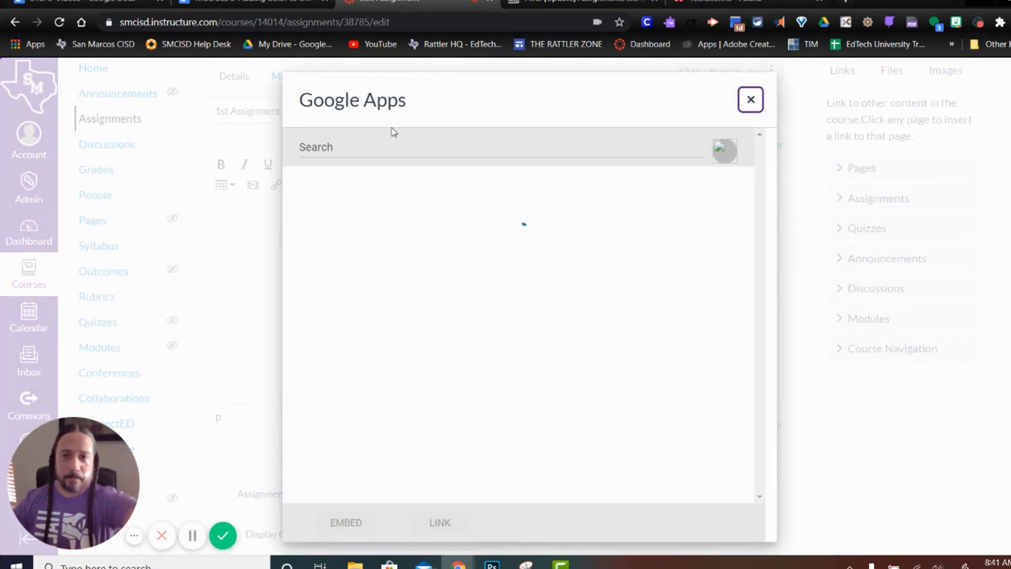
left_click(390, 148)
type("hab")
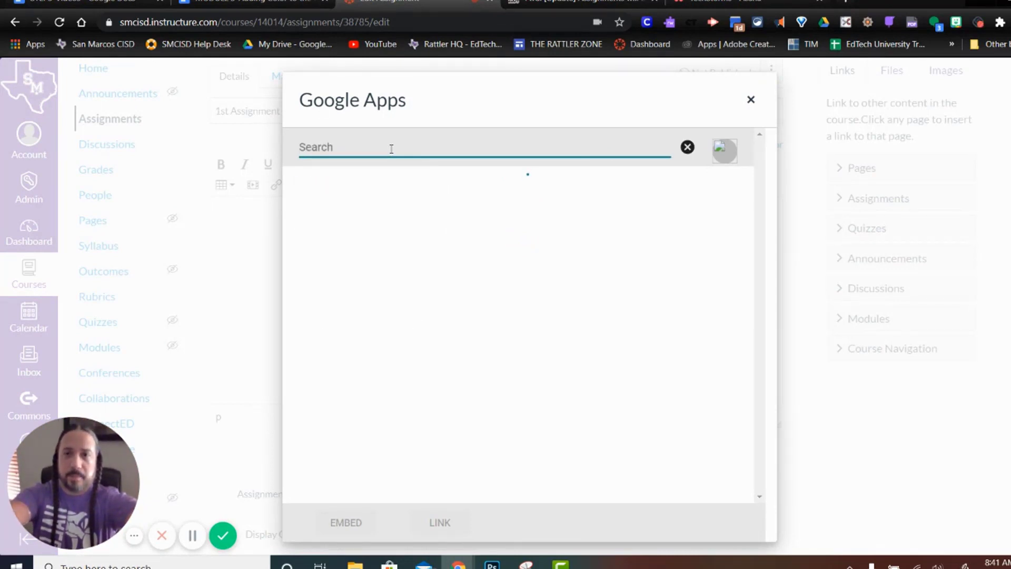
type("itats")
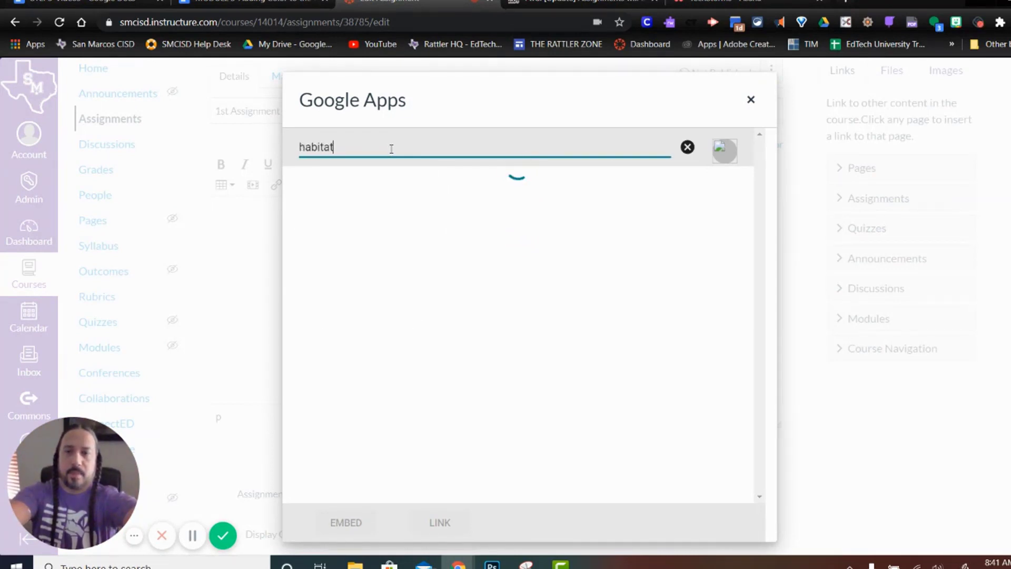
left_click(369, 225)
left_click(345, 522)
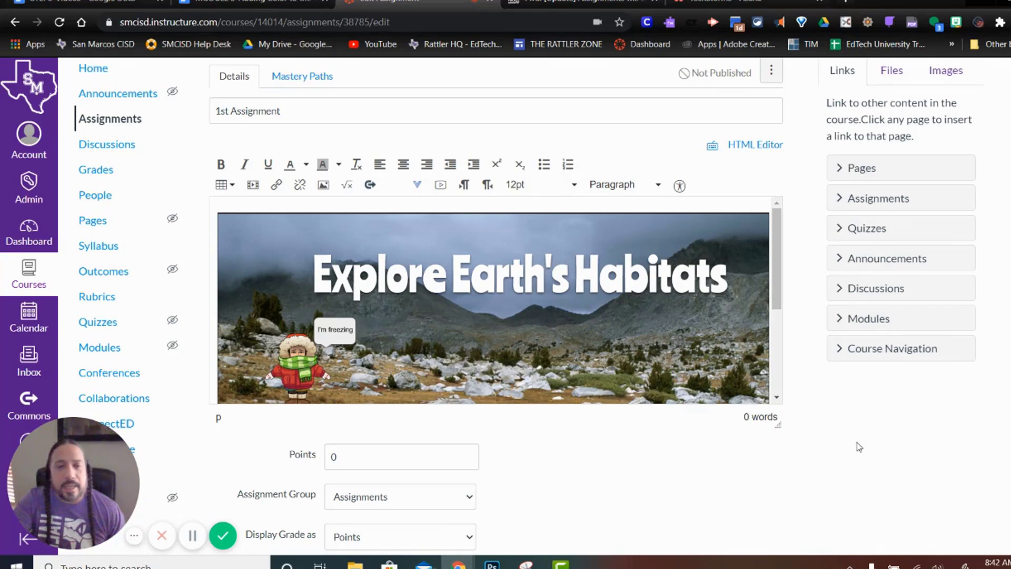
Save '1st Assignment' with the Habitats embed, then return to its edit page.
scroll(858, 446, "down", 10)
left_click(768, 500)
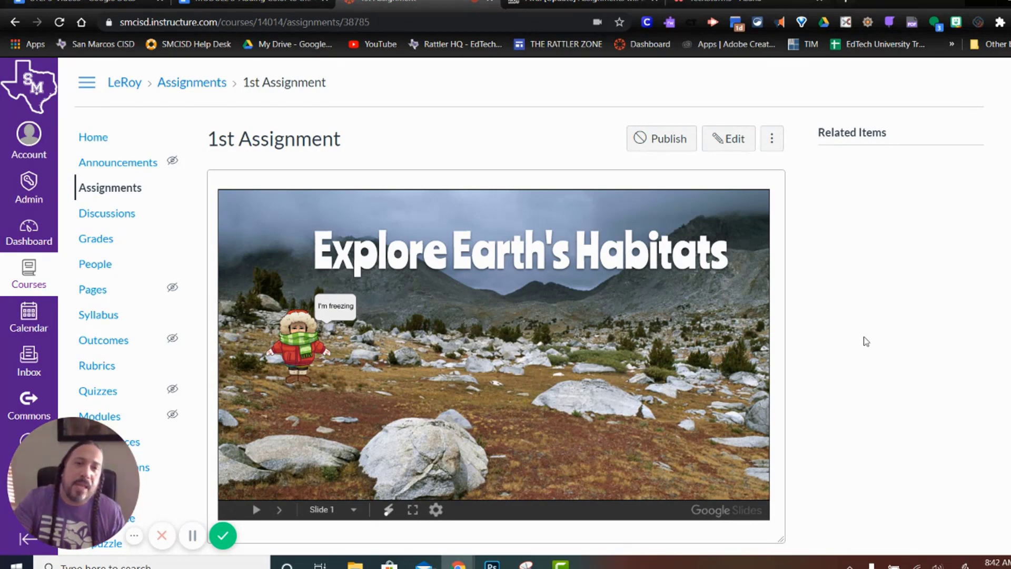
scroll(865, 341, "down", 4)
scroll(866, 341, "up", 4)
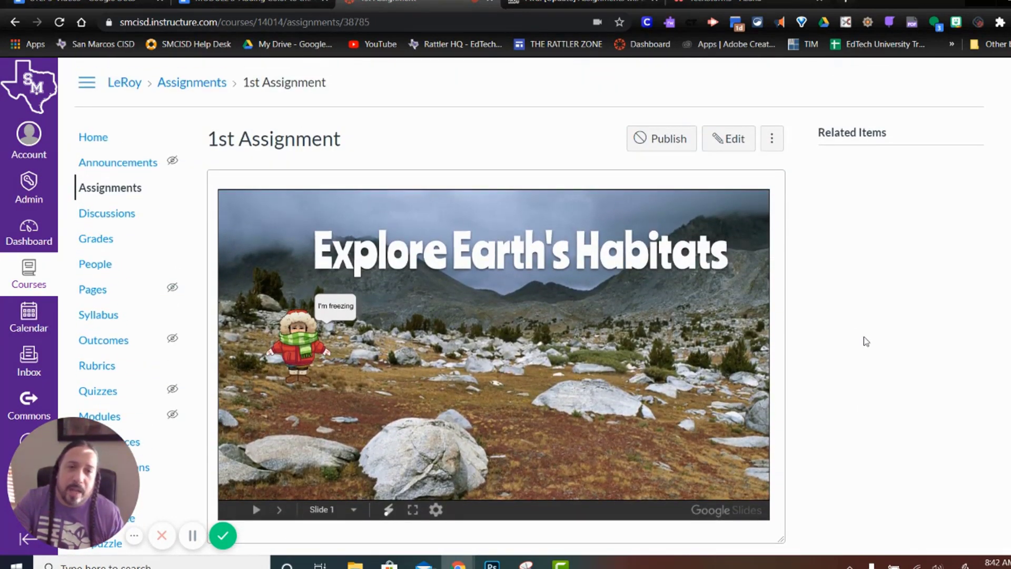
left_click(724, 141)
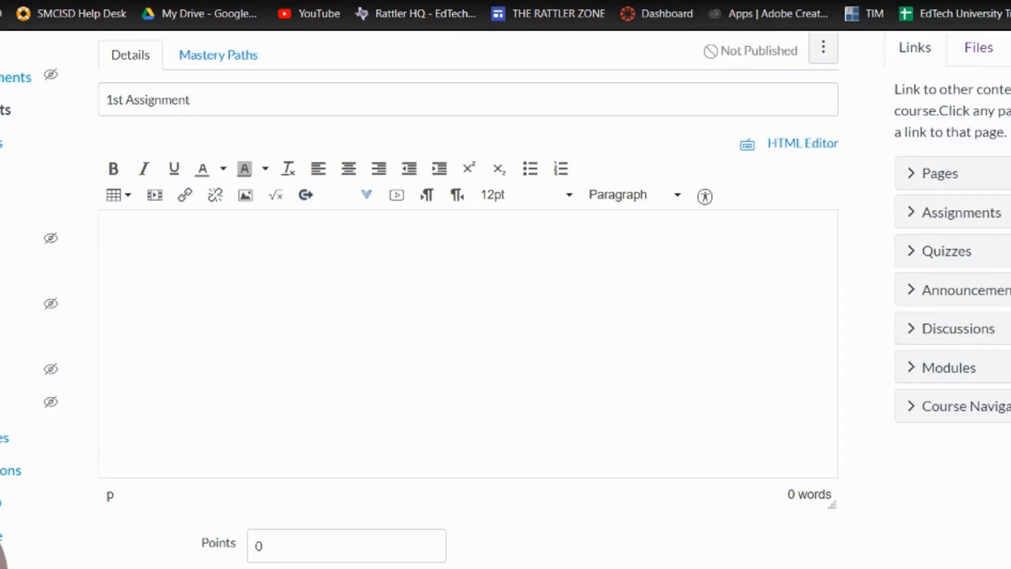
Set the submission type to External Tool and list the available external tools.
scroll(185, 510, "down", 5)
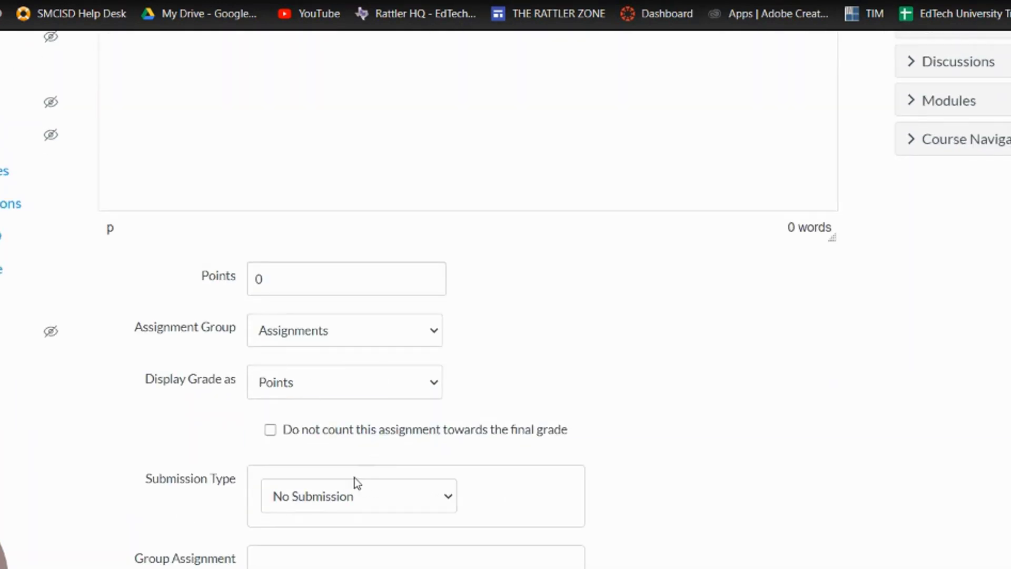
scroll(121, 489, "down", 3)
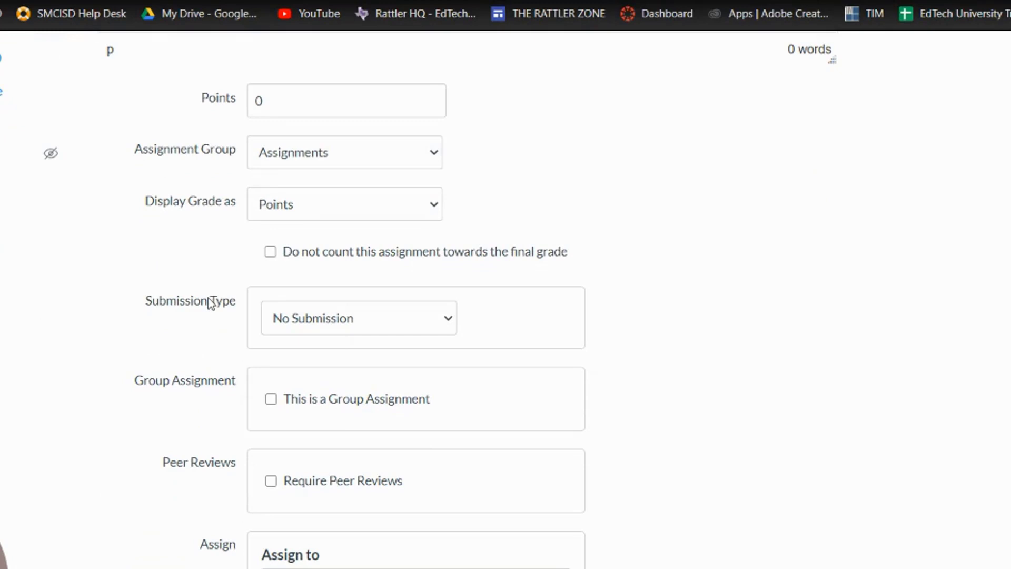
left_click(447, 323)
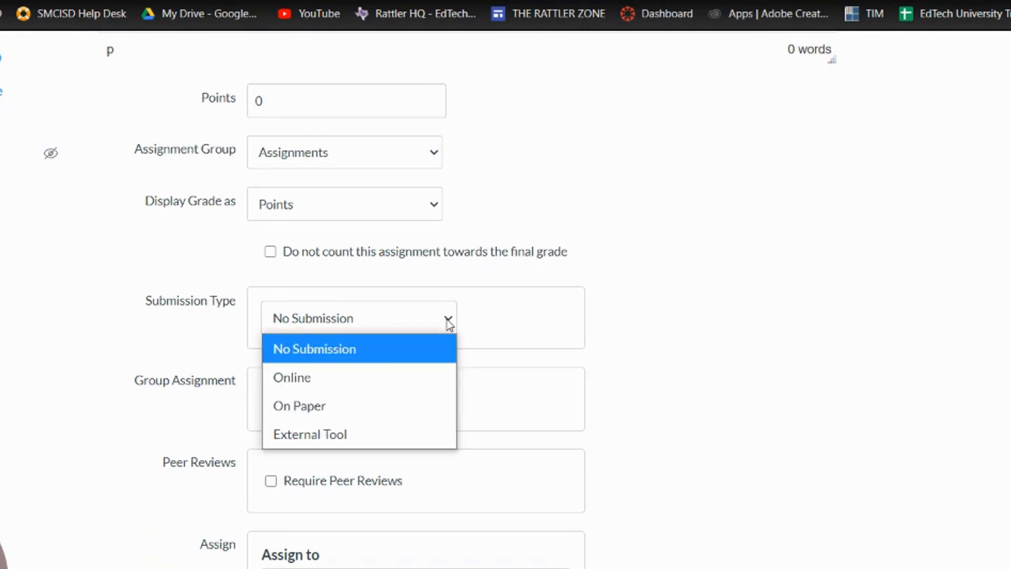
left_click(329, 435)
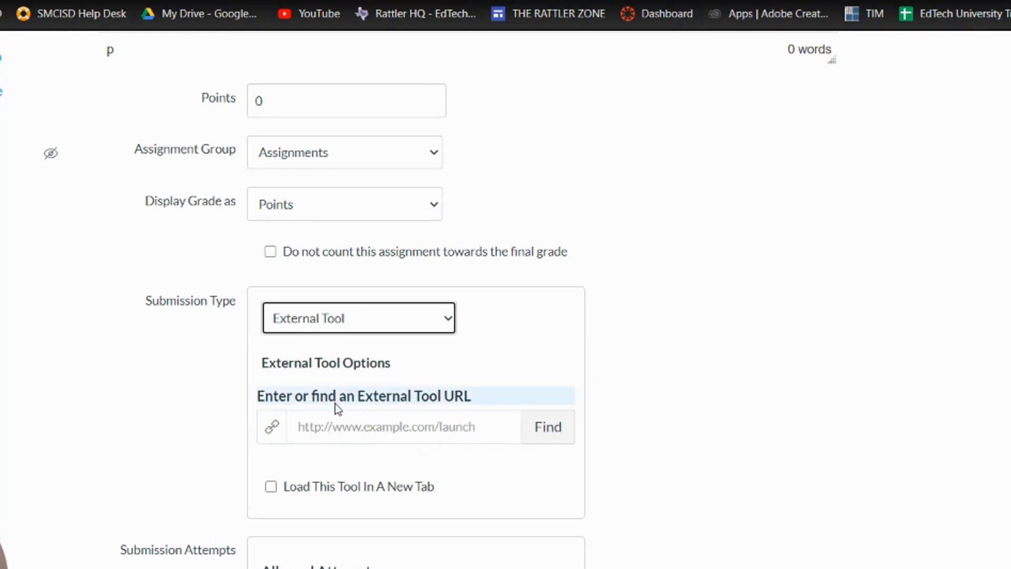
left_click(545, 435)
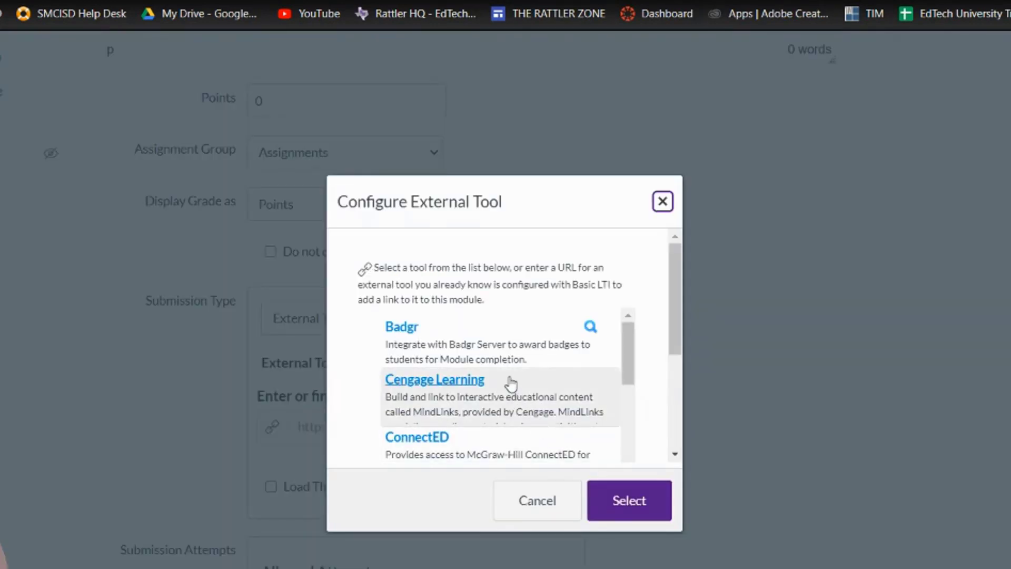
Choose Google Docs Cloud Assignment and link the Habitats Drive file as its resource.
scroll(509, 384, "down", 3)
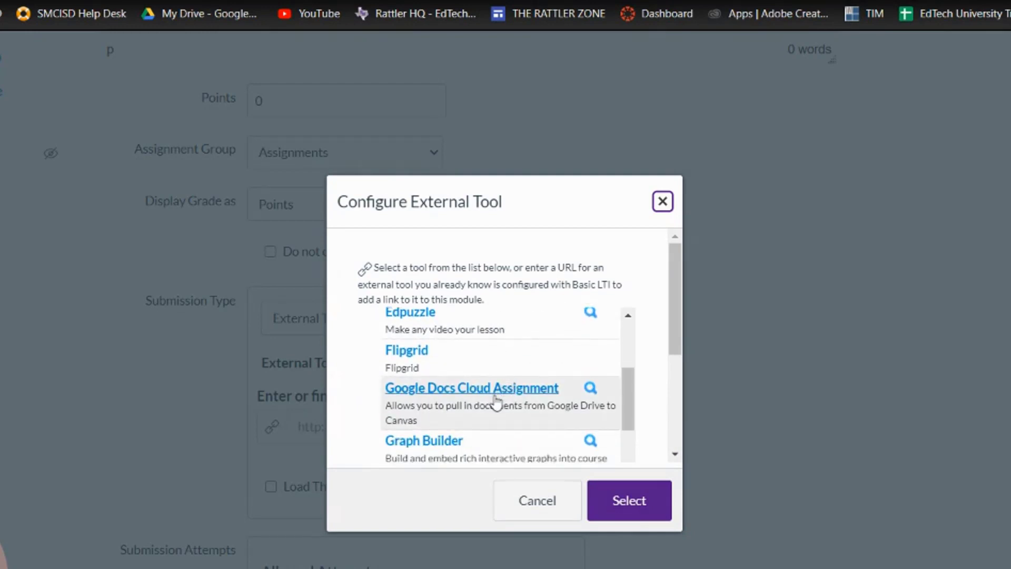
left_click(453, 389)
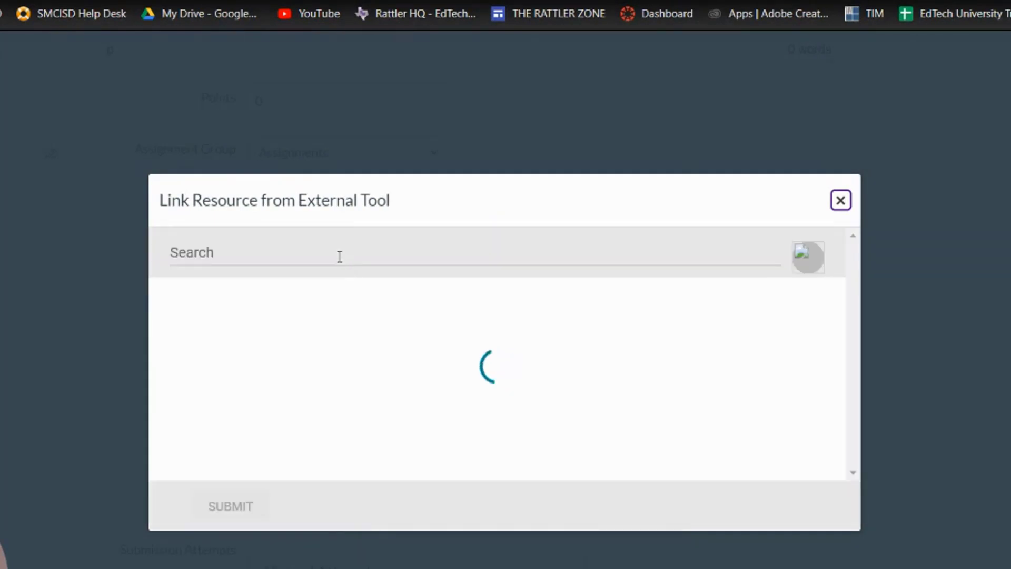
left_click(339, 250)
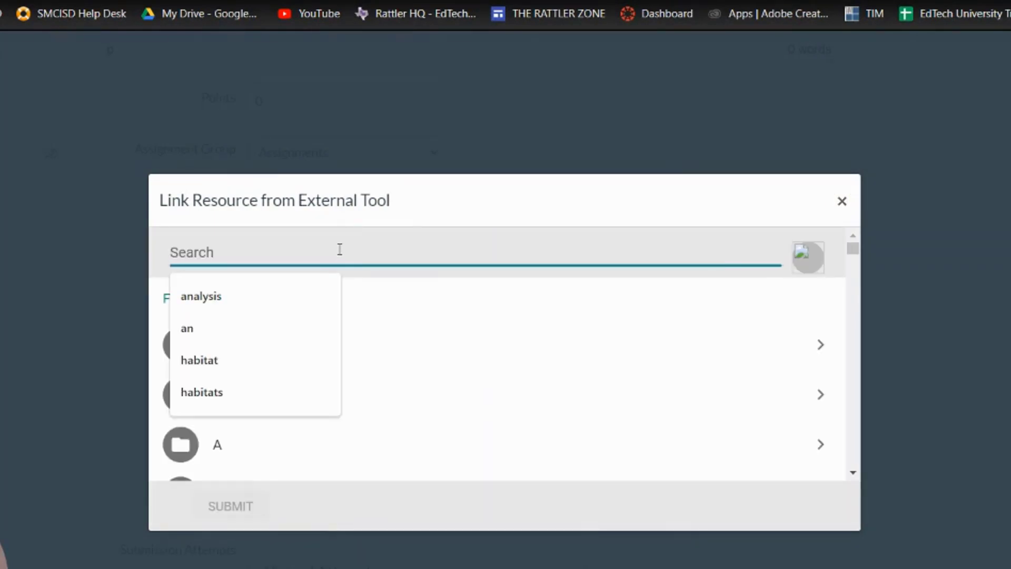
left_click(232, 401)
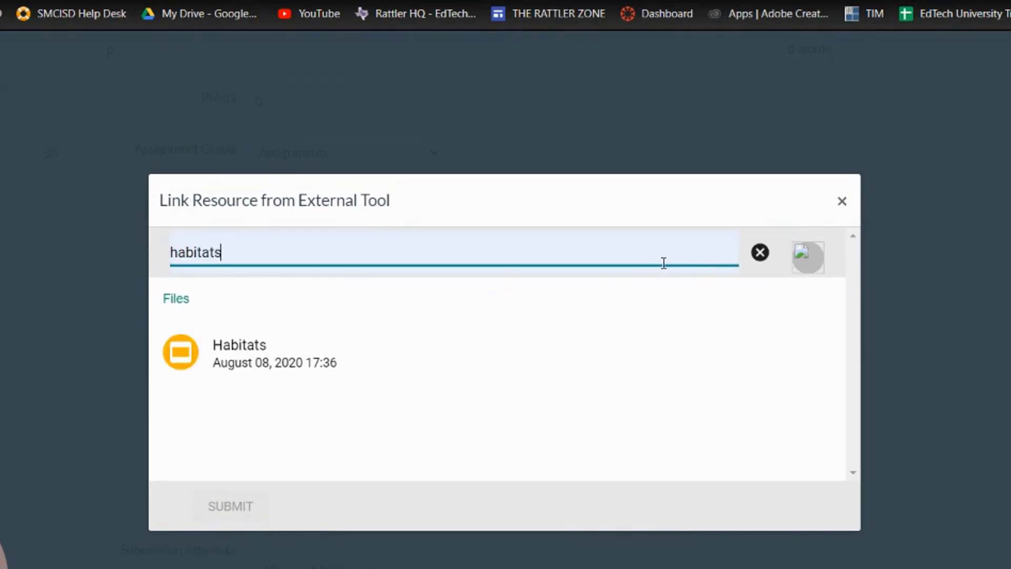
left_click(244, 366)
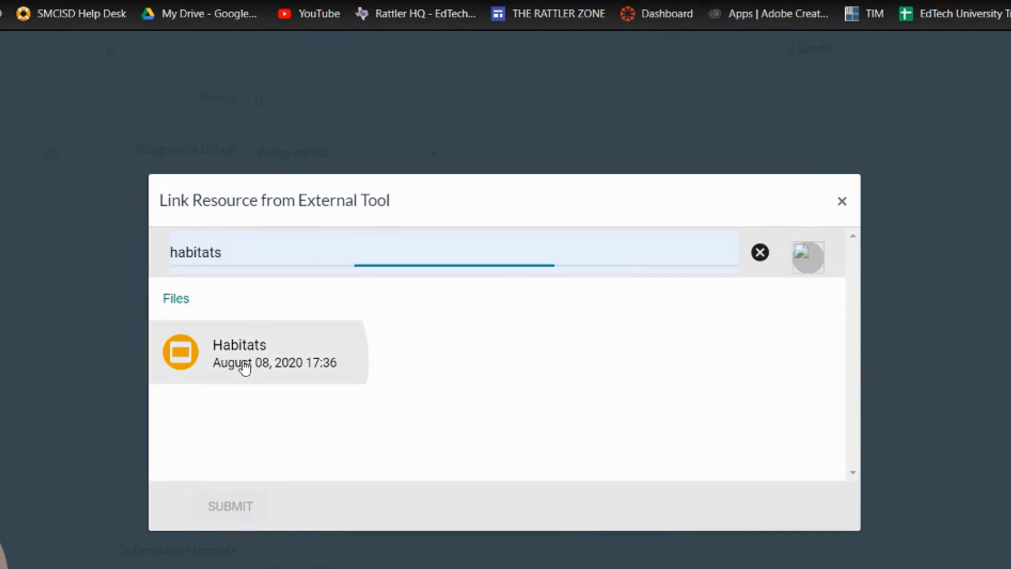
left_click(245, 507)
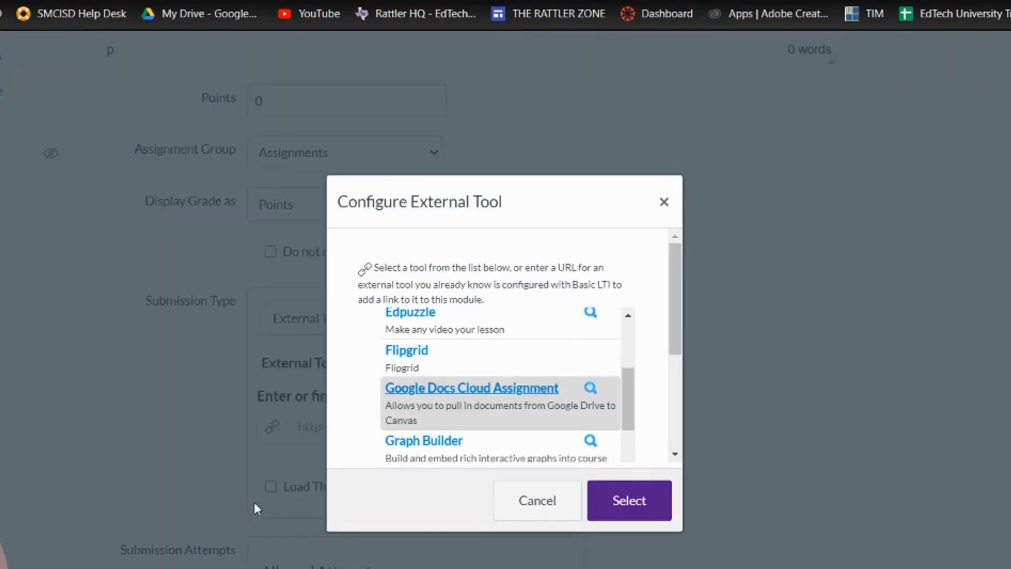
Confirm the Google Docs Cloud Assignment tool and save the assignment's submission settings.
left_click(629, 513)
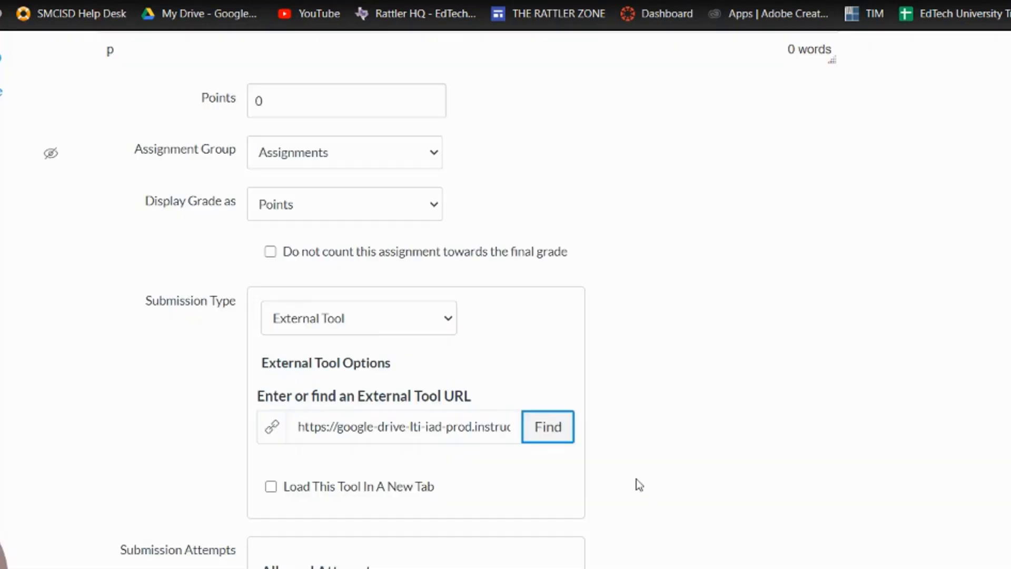
scroll(630, 418, "down", 2)
scroll(629, 415, "down", 1)
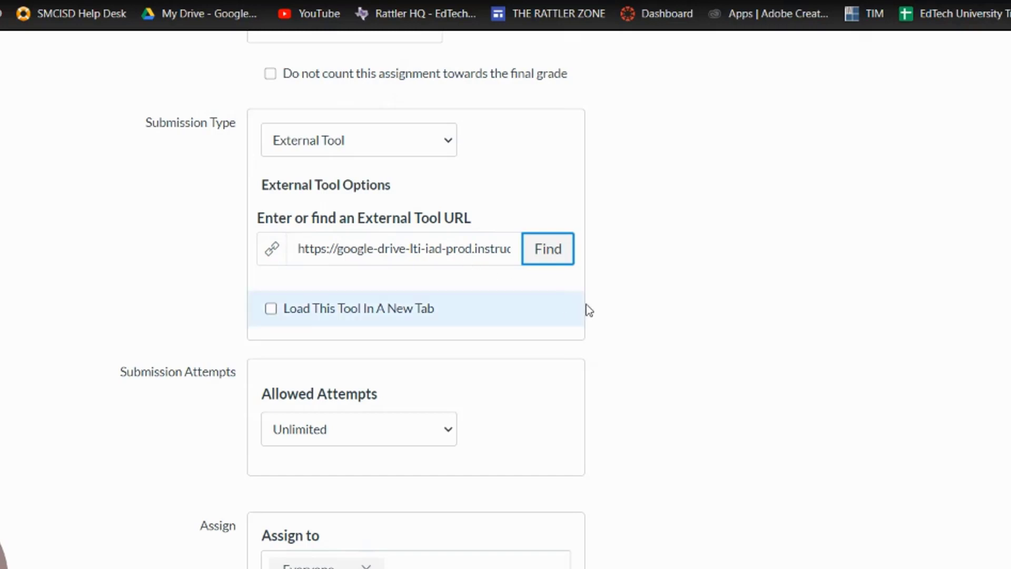
scroll(700, 350, "down", 4)
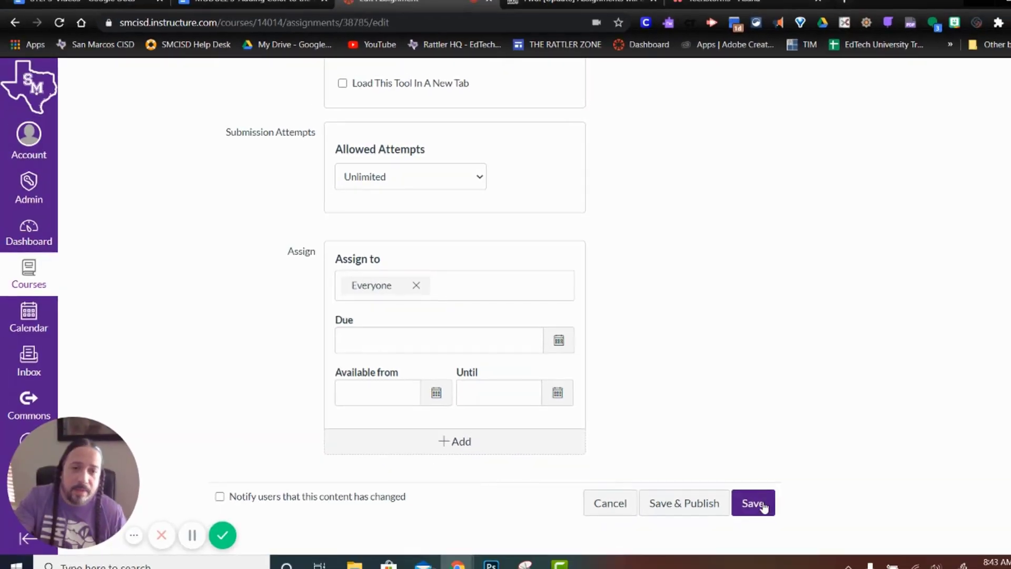
left_click(763, 505)
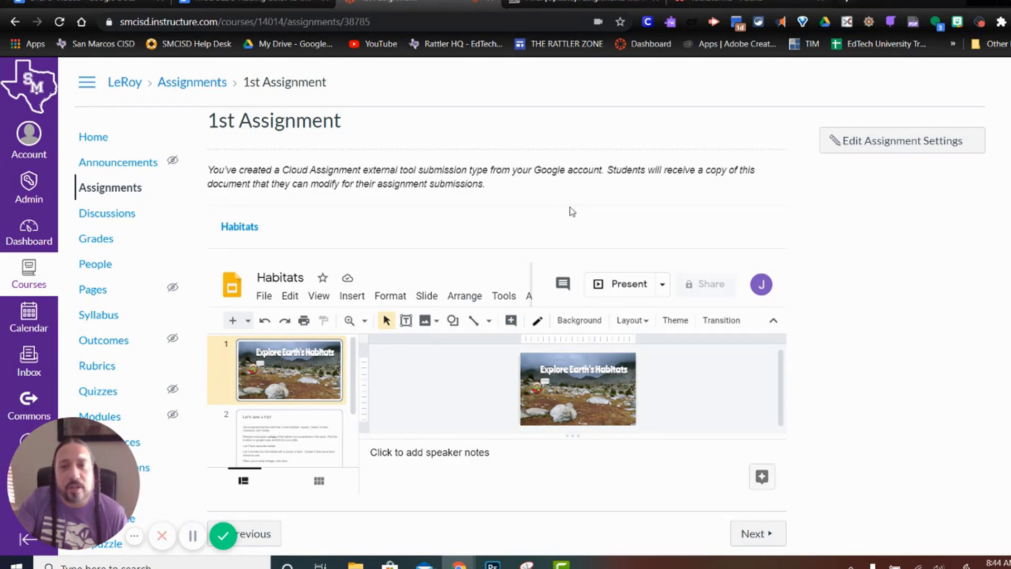
Scroll the saved assignment to review the Cloud Assignment notice and Habitats preview.
scroll(572, 211, "down", 1)
scroll(573, 211, "up", 1)
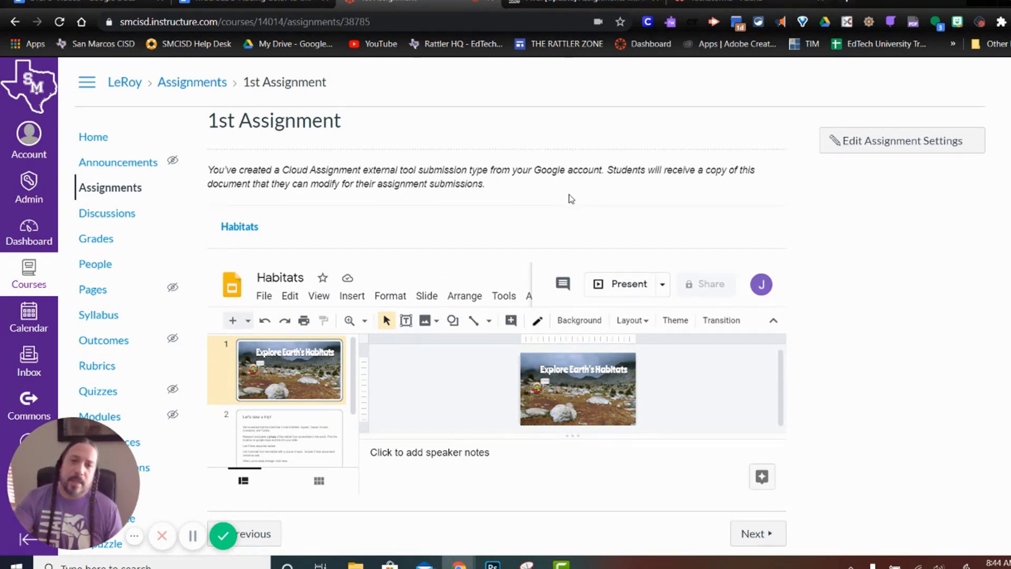
scroll(570, 199, "down", 1)
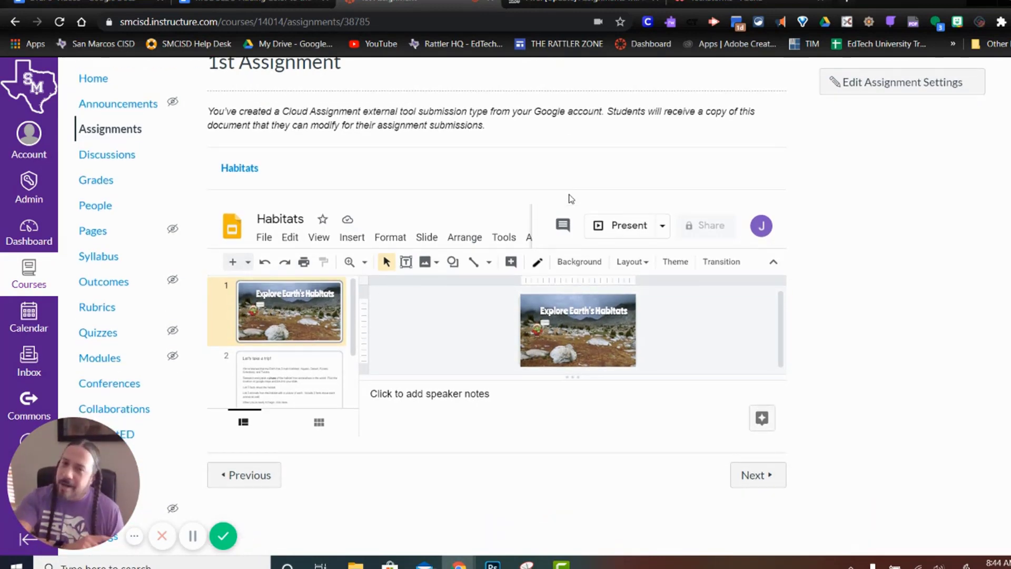